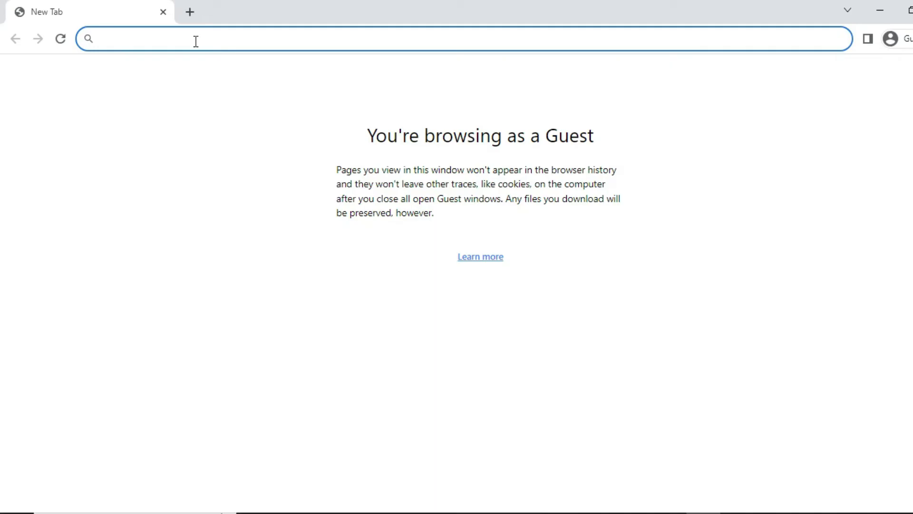
# Step: Enter office.com in the Chrome address bar
pyautogui.write('office')
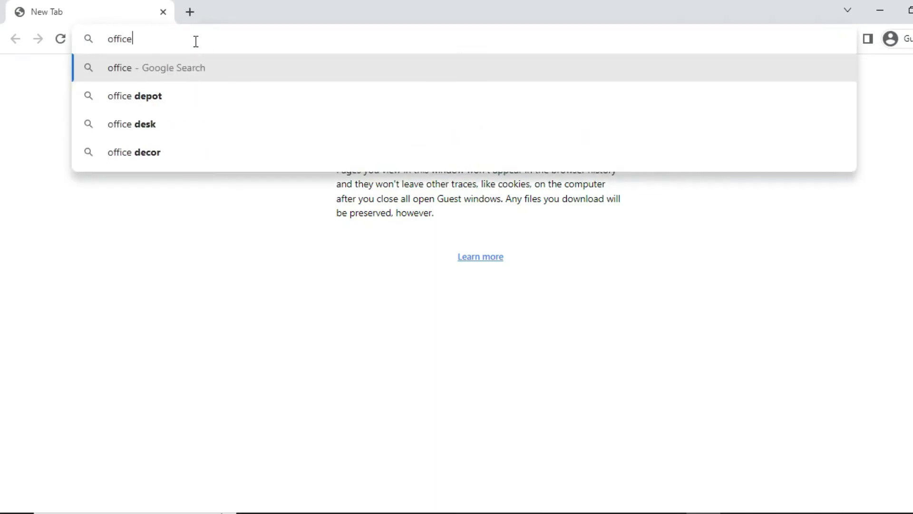
pyautogui.write('.com')
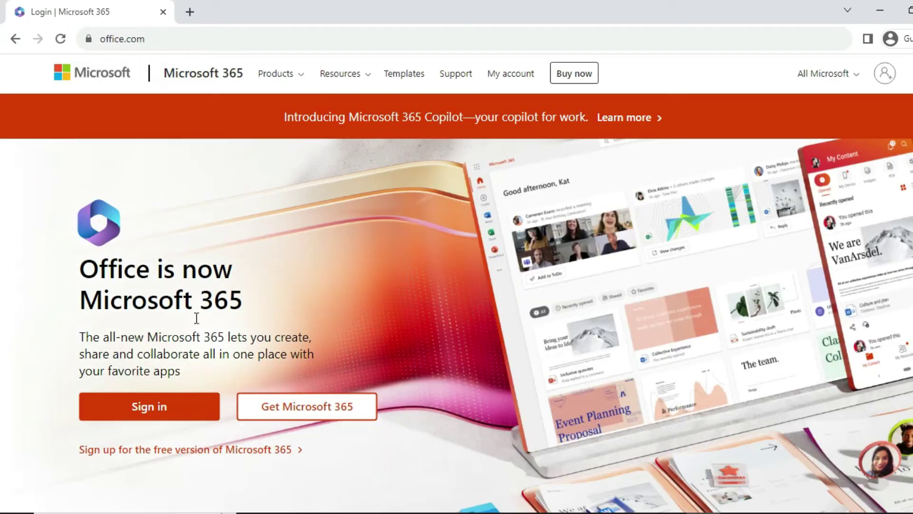
# Step: Start Microsoft 365 sign-in and submit the account's e-mail address
pyautogui.click(180, 406)
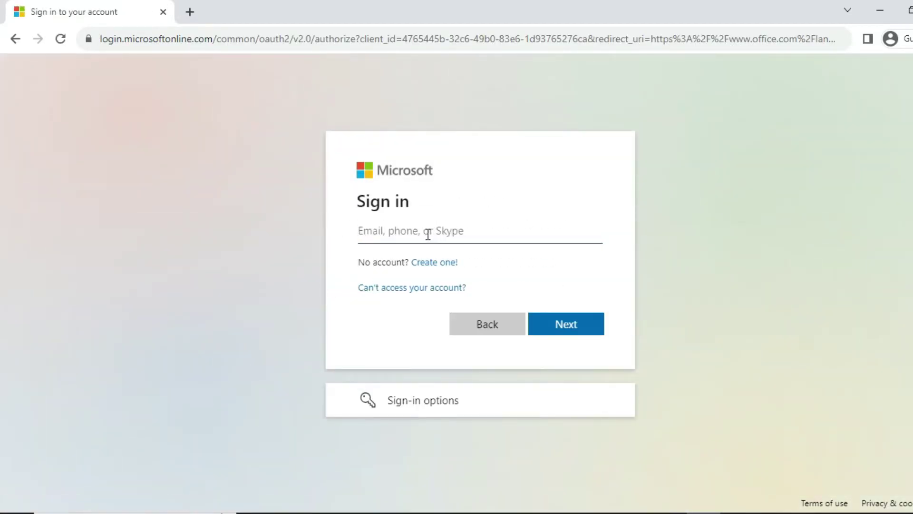
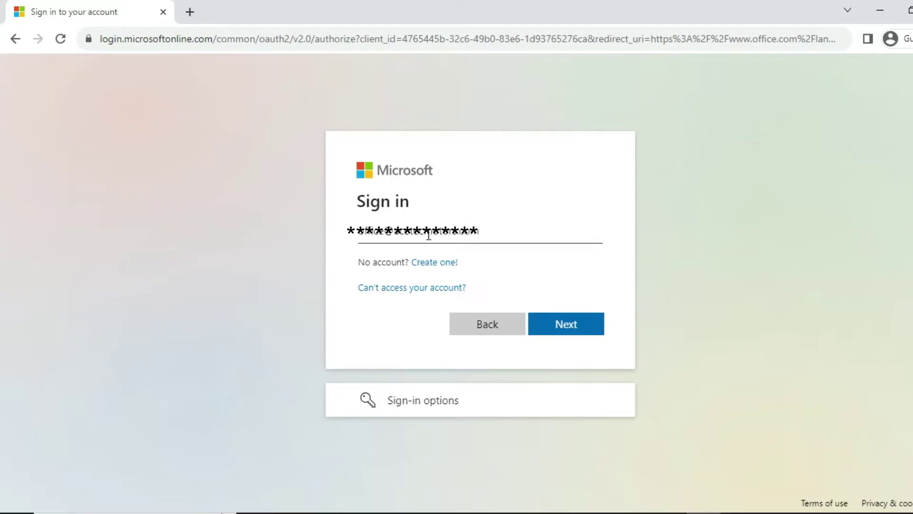
pyautogui.click(579, 332)
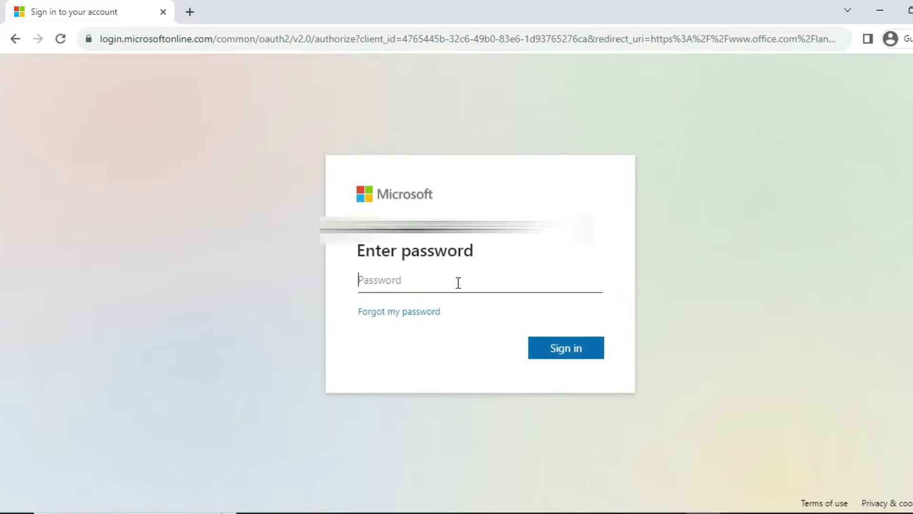
# Step: Enter the account password and sign in
pyautogui.click(457, 283)
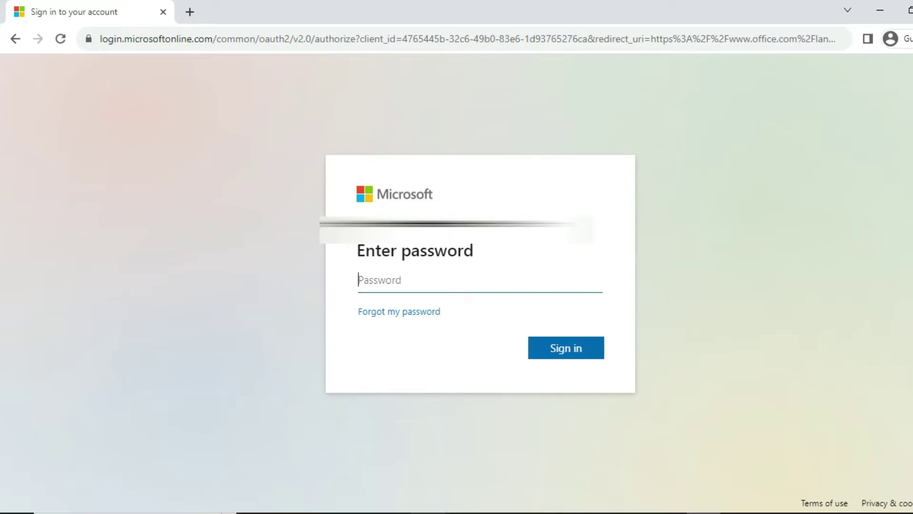
pyautogui.write('•••••')
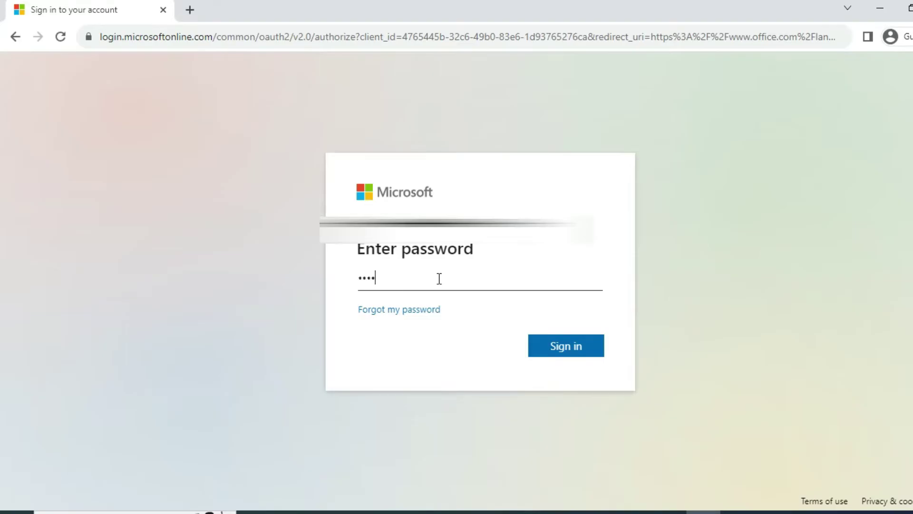
pyautogui.write('••••••')
pyautogui.click(555, 347)
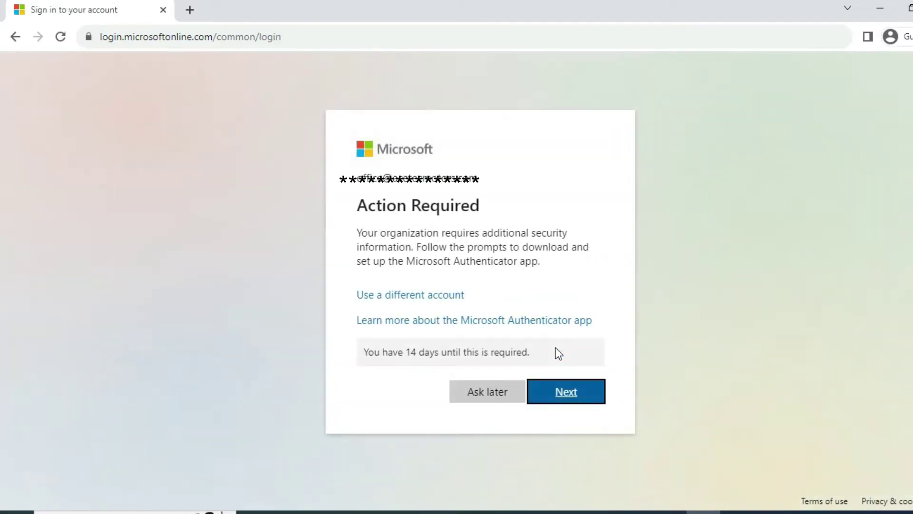
# Step: Continue past the Action Required notice into the Keep your account secure wizard
pyautogui.click(571, 396)
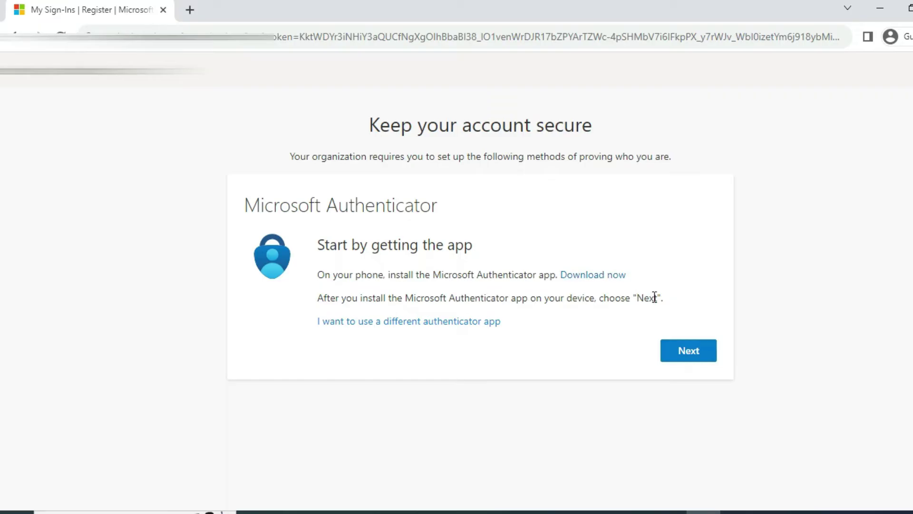
# Step: Advance past Start by getting the app to the Authenticator QR code for scanning
pyautogui.click(689, 352)
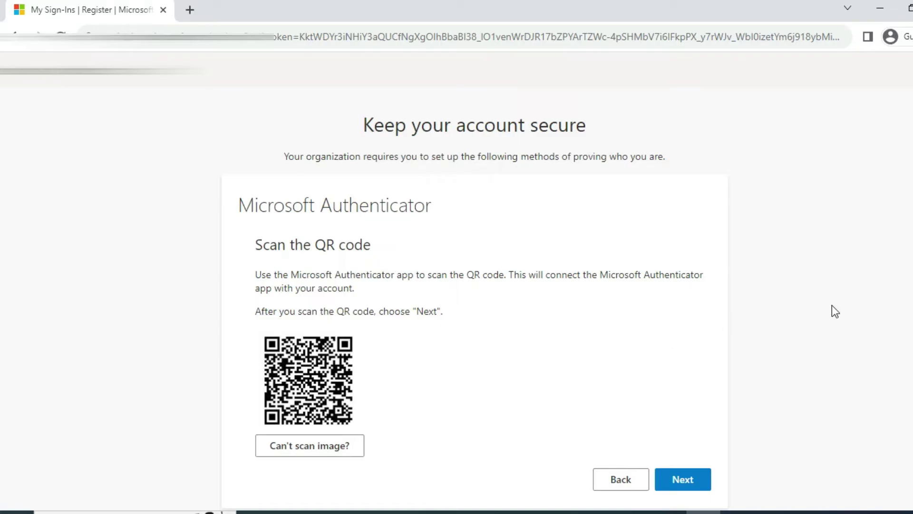
pyautogui.scroll(-1, 2, 264)
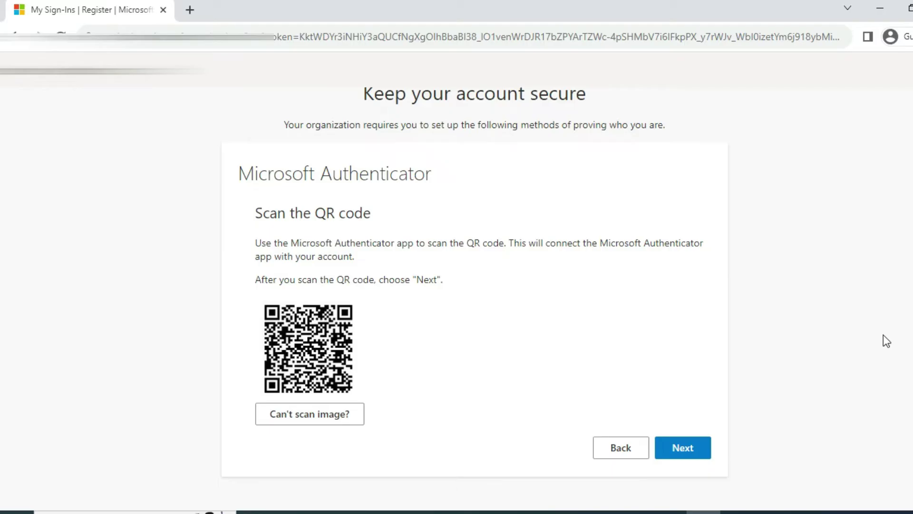
pyautogui.click(693, 450)
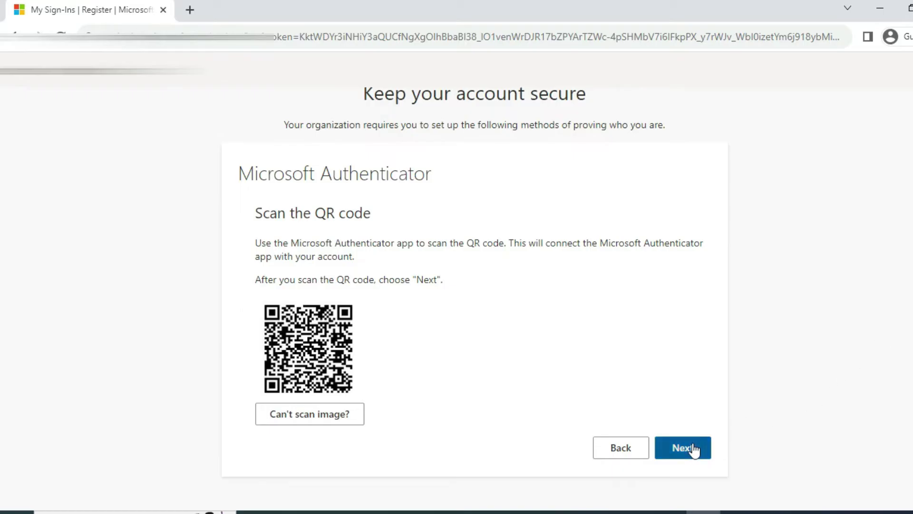
# Step: Confirm the QR scan and approved test notification, then finish Authenticator setup
pyautogui.click(694, 448)
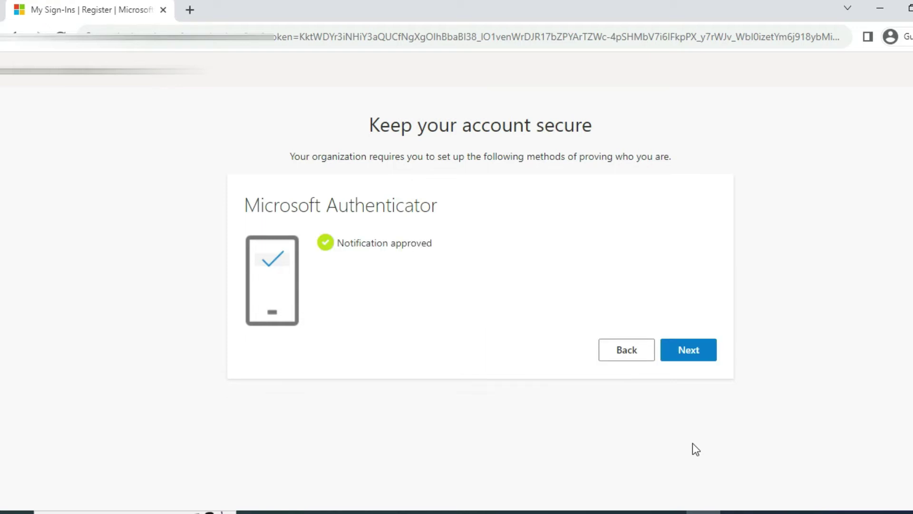
pyautogui.click(701, 358)
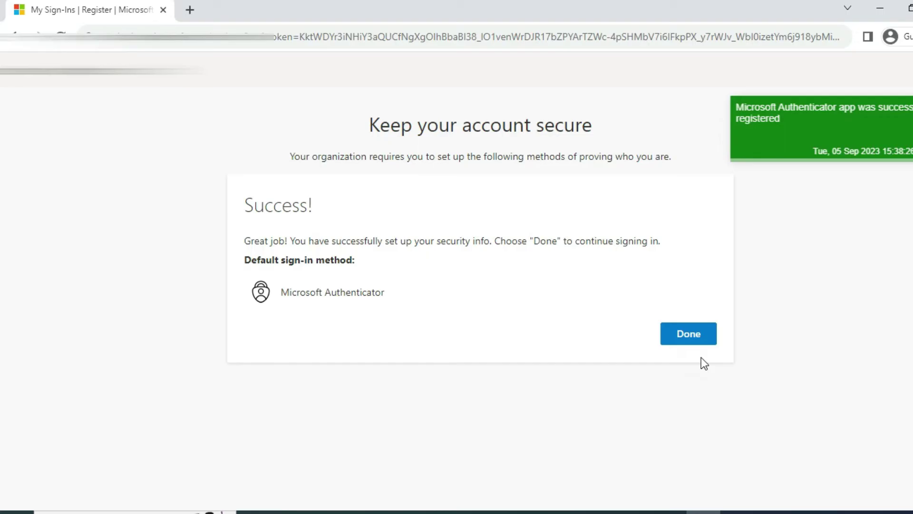
pyautogui.click(692, 331)
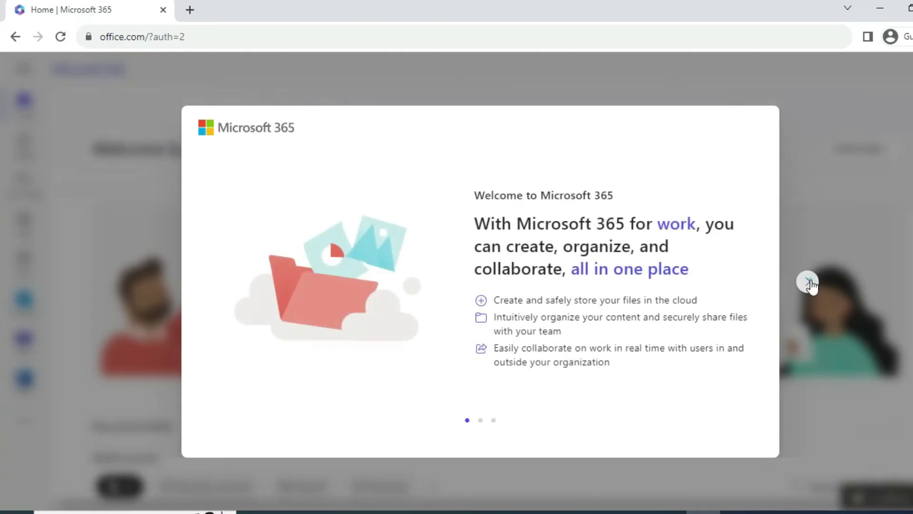
# Step: Close the welcome screen, step through the six-tip tour, and open the app launcher for Outlook
pyautogui.click(811, 280)
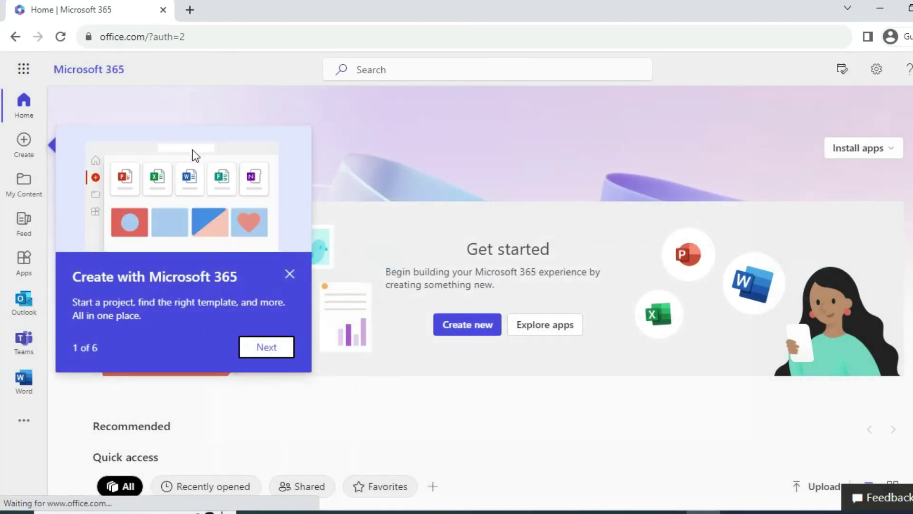
pyautogui.click(267, 346)
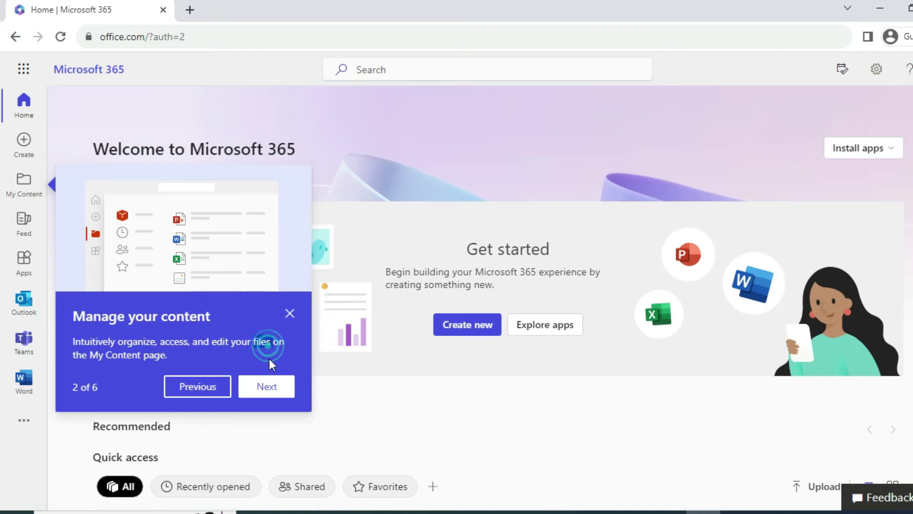
pyautogui.click(269, 385)
pyautogui.click(274, 469)
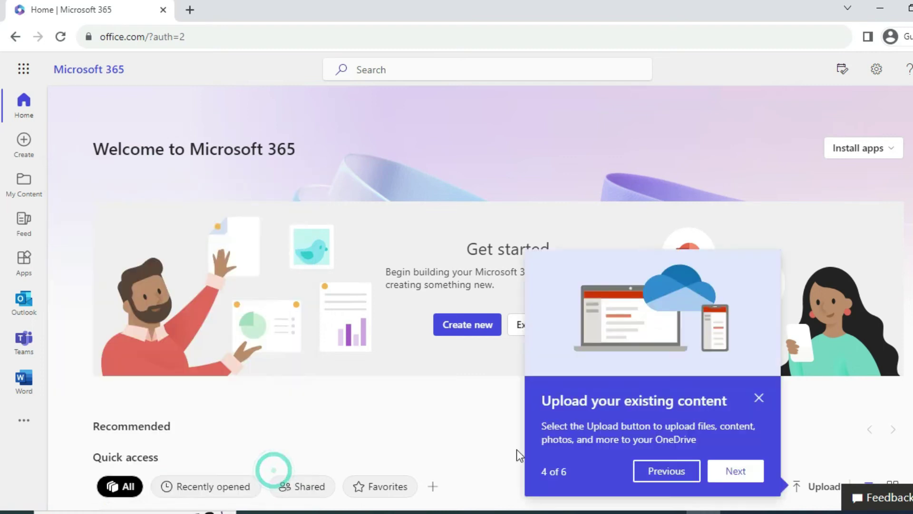
pyautogui.click(732, 472)
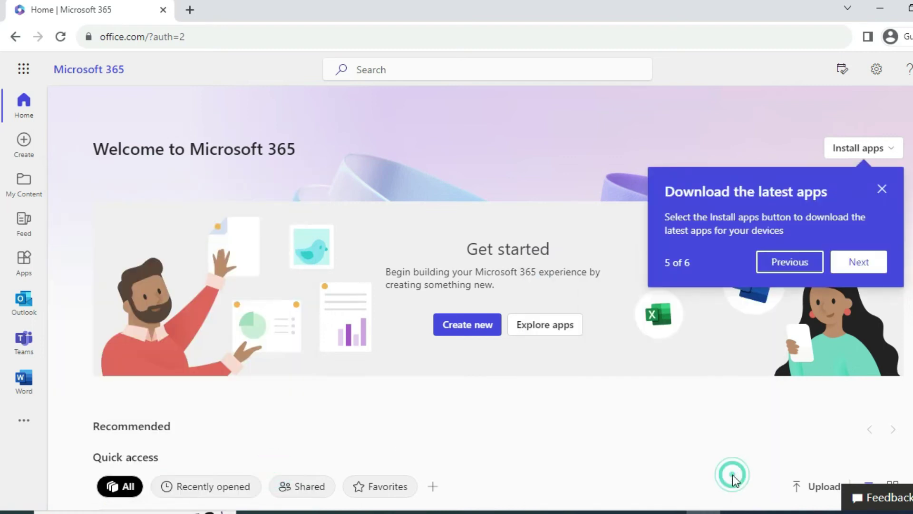
pyautogui.click(855, 267)
pyautogui.click(879, 450)
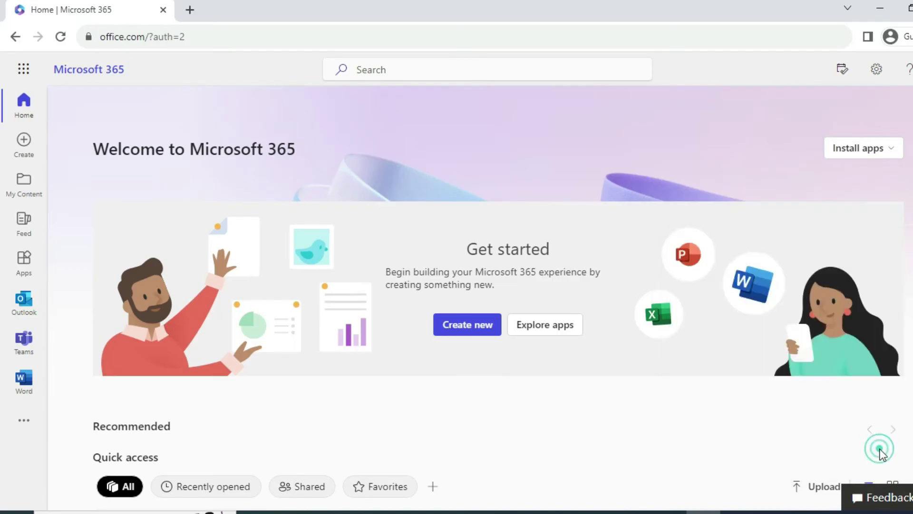
pyautogui.click(23, 74)
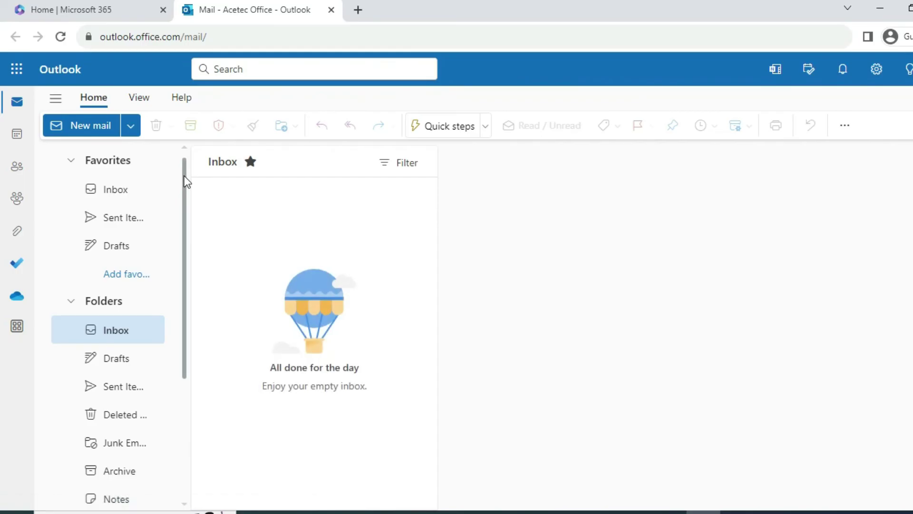
# Step: View the Inbox, collapse and re-expand Folders, check empty Sent Items, then return to Inbox
pyautogui.click(116, 193)
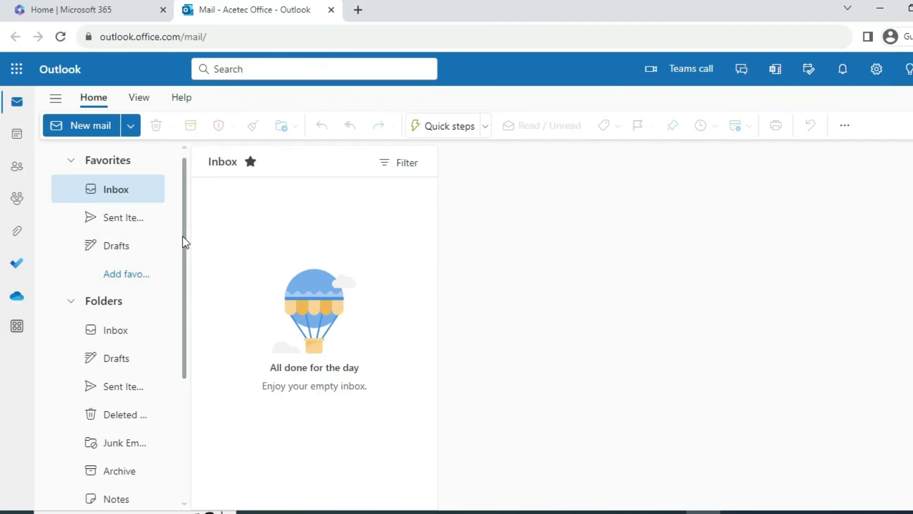
pyautogui.moveTo(186, 238); pyautogui.dragTo(185, 220)
pyautogui.click(76, 303)
pyautogui.click(75, 304)
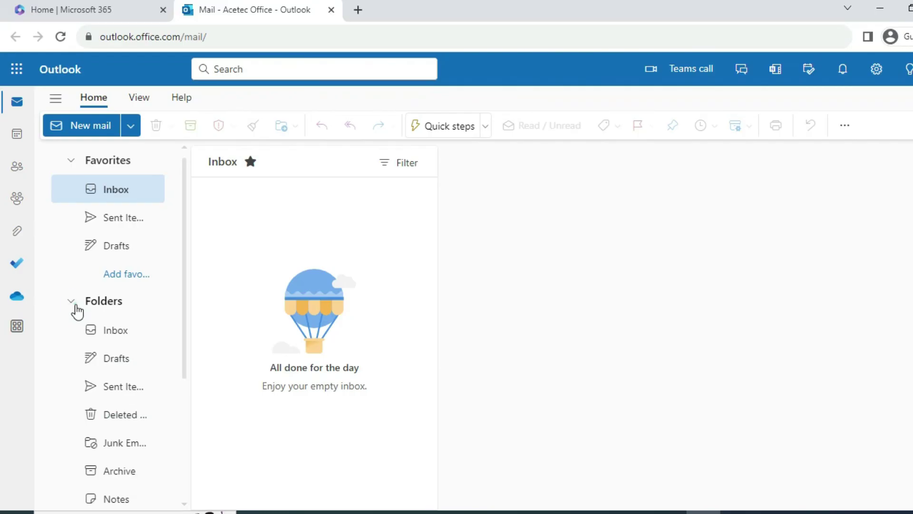
pyautogui.click(131, 228)
pyautogui.click(124, 195)
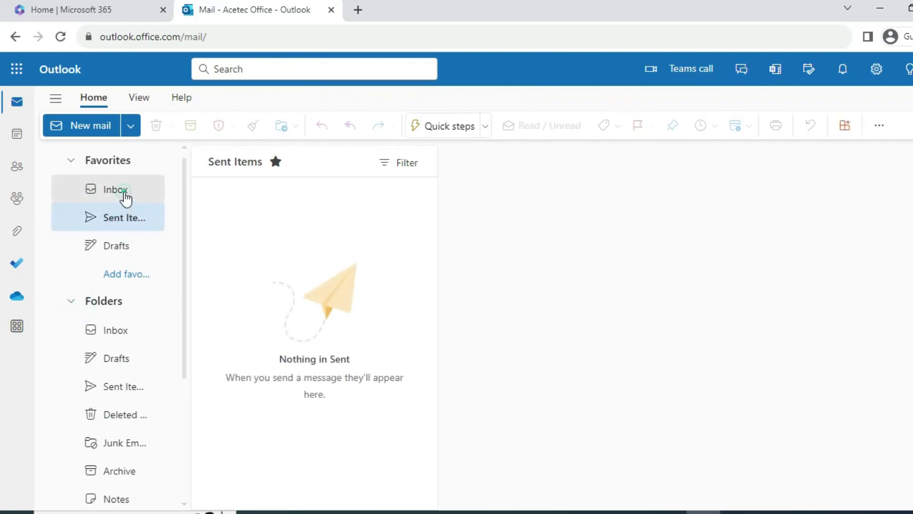